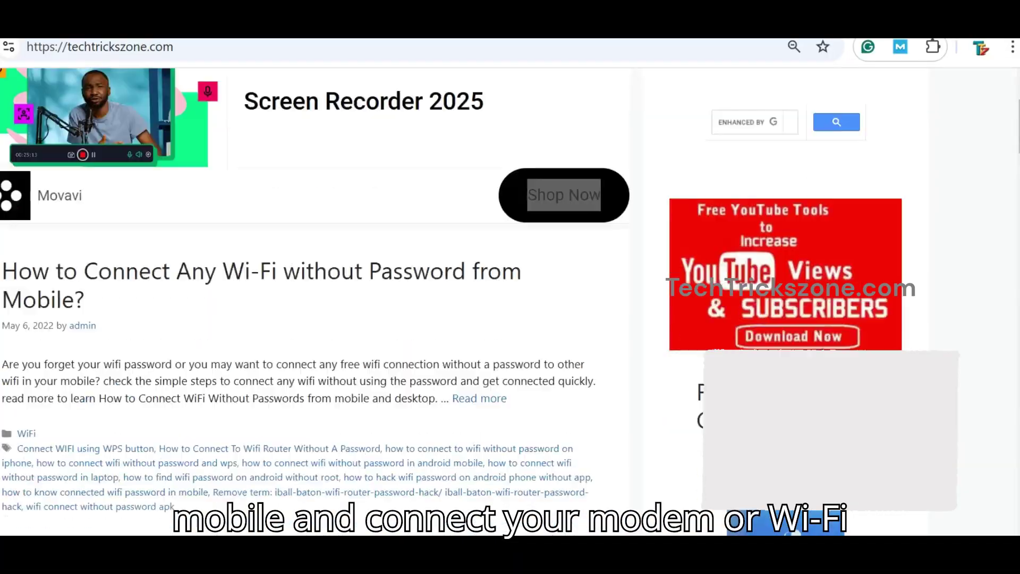
Step: Drop the Xfinity Wi-Fi connection in Quick Settings and reconnect to Xfinity
{"action": "scroll", "coordinate": [881, 531], "scroll_direction": "down", "scroll_amount": 2}
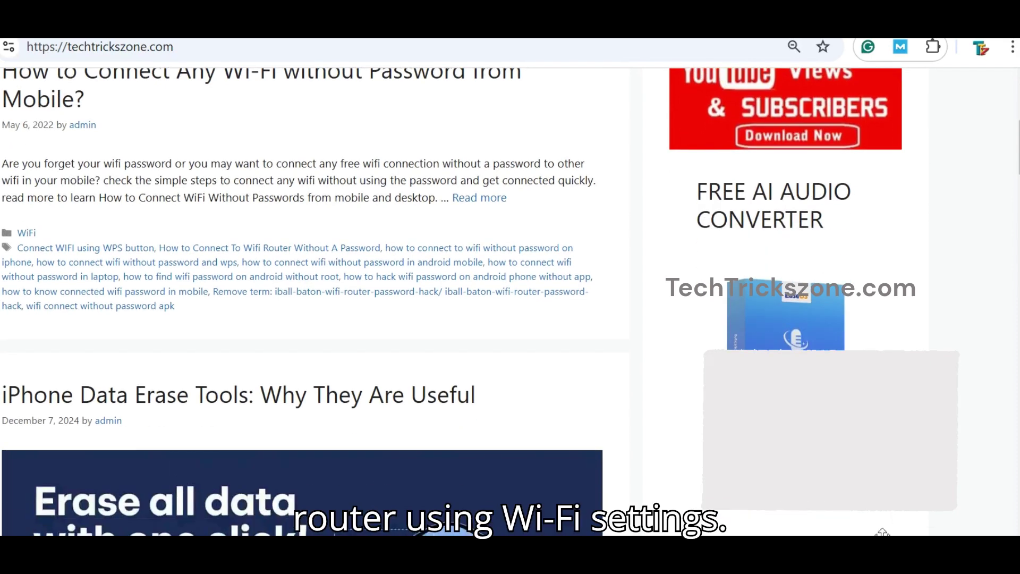
{"action": "key", "text": "super+a"}
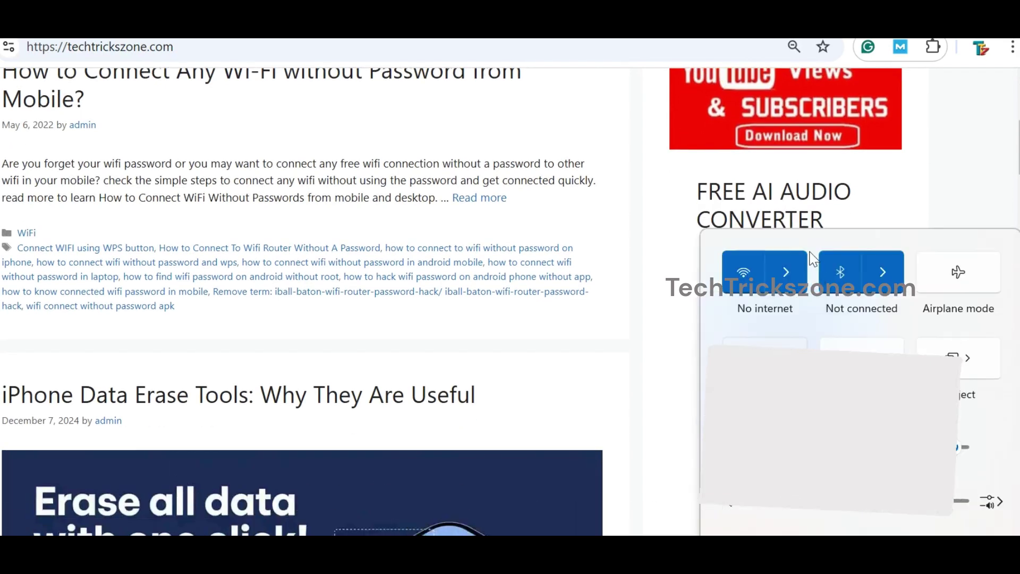
{"action": "left_click", "coordinate": [789, 263]}
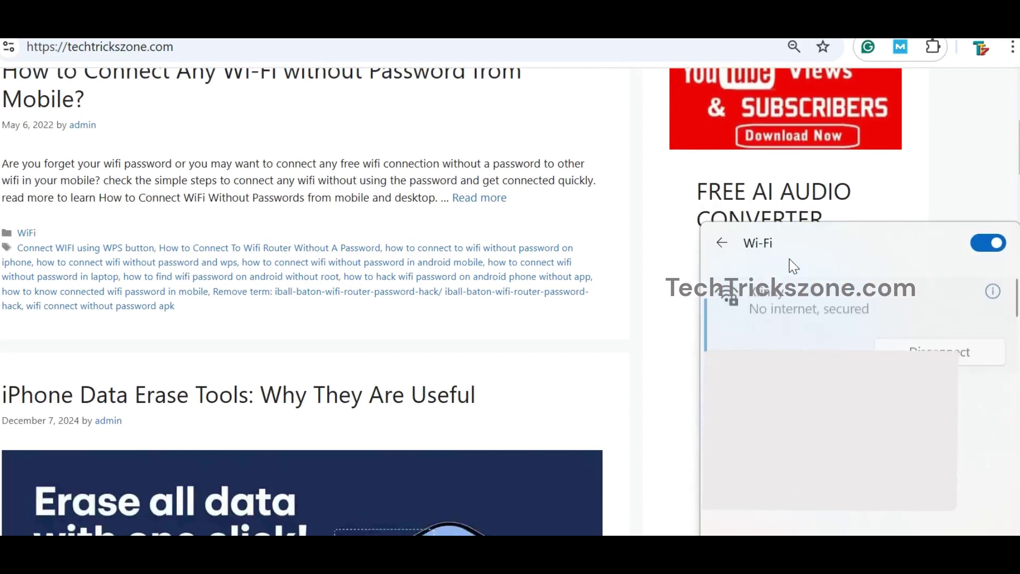
{"action": "left_click", "coordinate": [970, 348]}
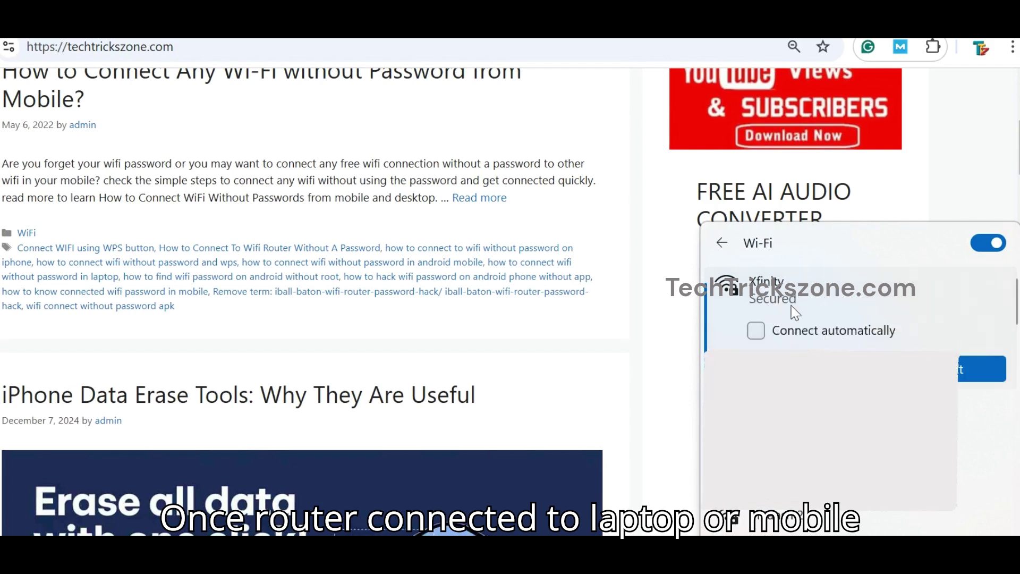
{"action": "left_click", "coordinate": [981, 368]}
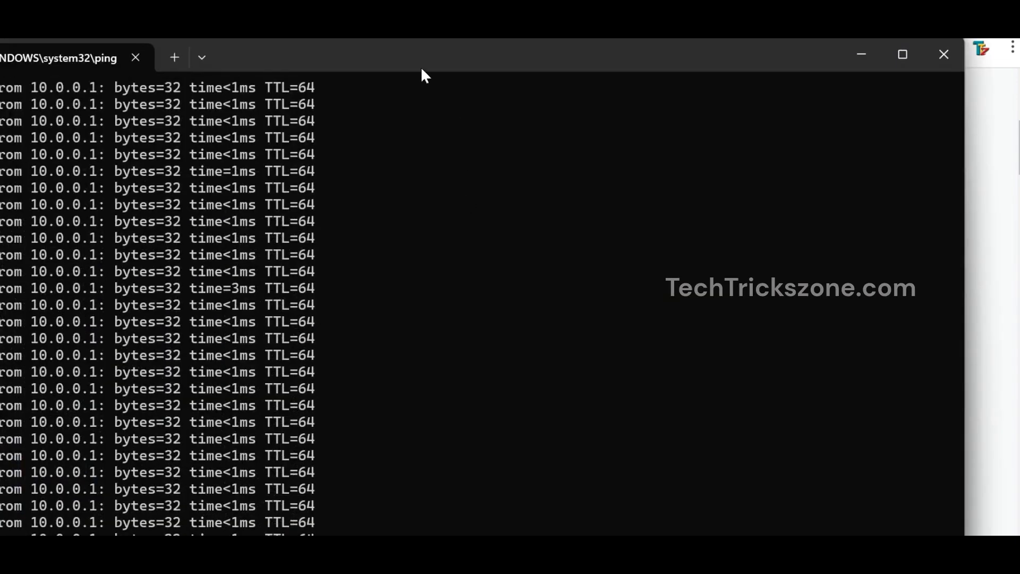
Step: Enlarge the 10.0.0.1 ping window and check Ethernet 4's current IP details
{"action": "left_click_drag", "start_coordinate": [420, 66], "coordinate": [510, 11]}
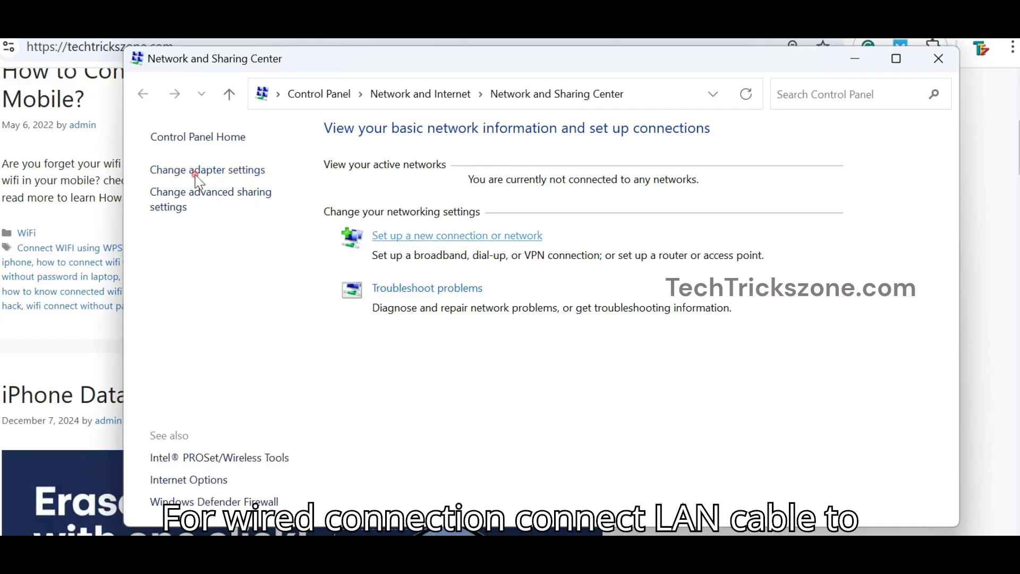
{"action": "left_click", "coordinate": [196, 171]}
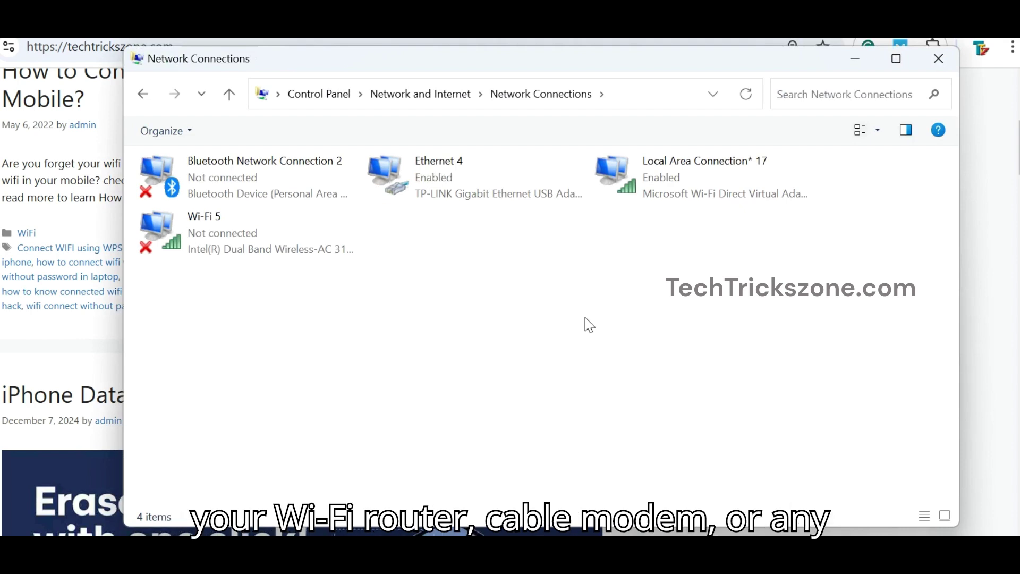
{"action": "double_click", "coordinate": [456, 188]}
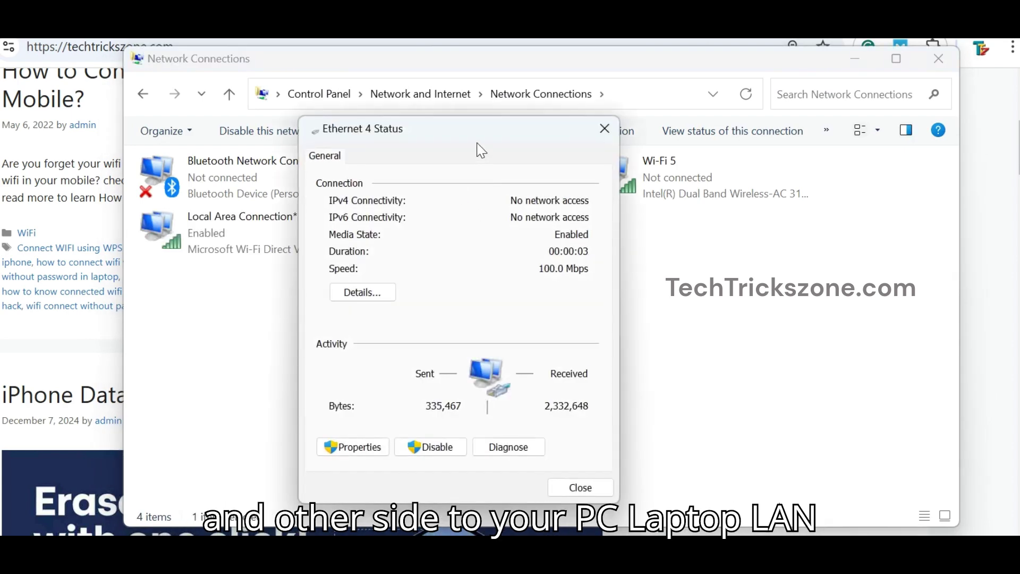
{"action": "left_click", "coordinate": [389, 292]}
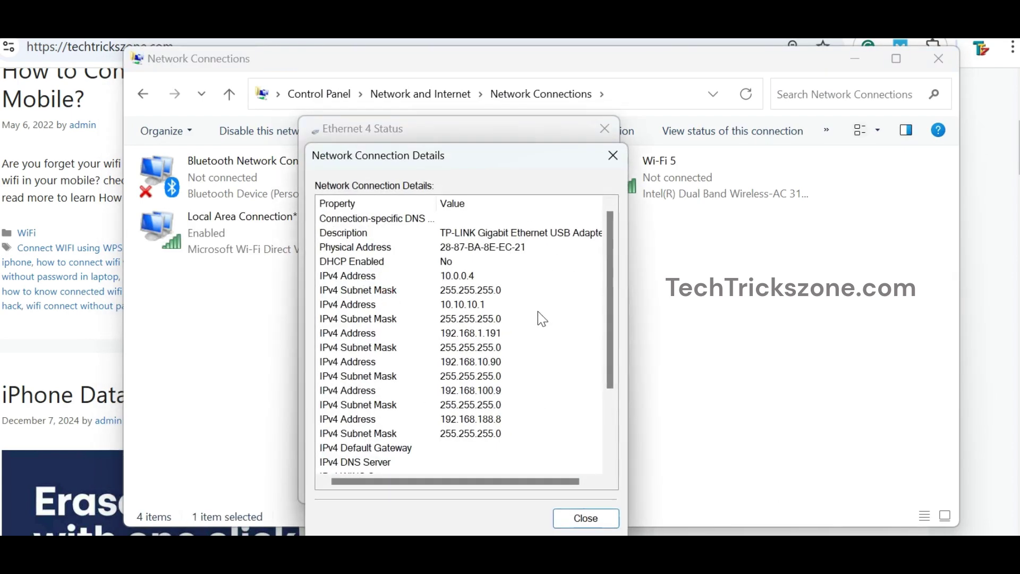
{"action": "left_click", "coordinate": [614, 155]}
Step: Set Ethernet 4's IPv4 to obtain IP and DNS automatically, then recheck its details
{"action": "left_click", "coordinate": [377, 458]}
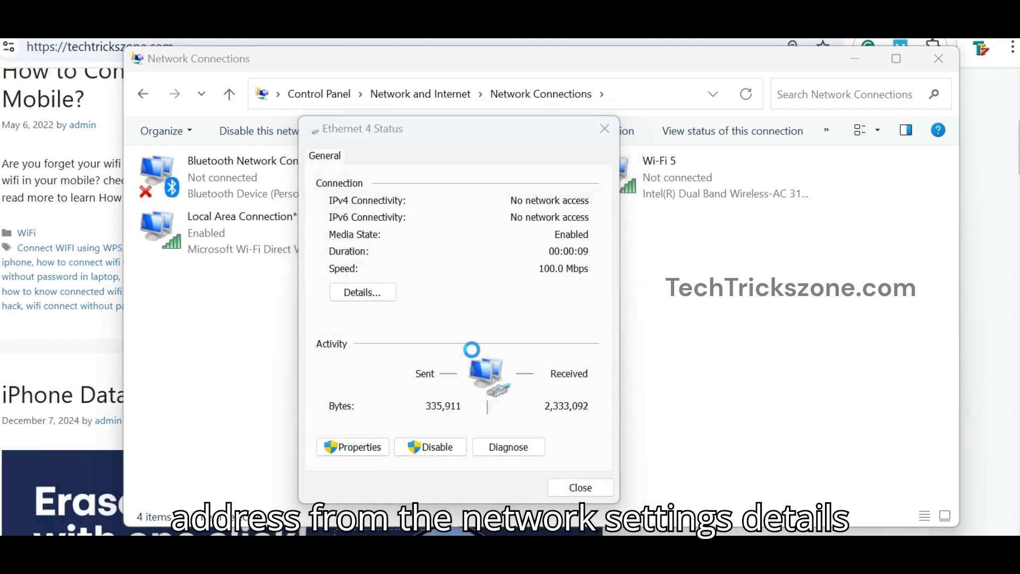
{"action": "double_click", "coordinate": [500, 348]}
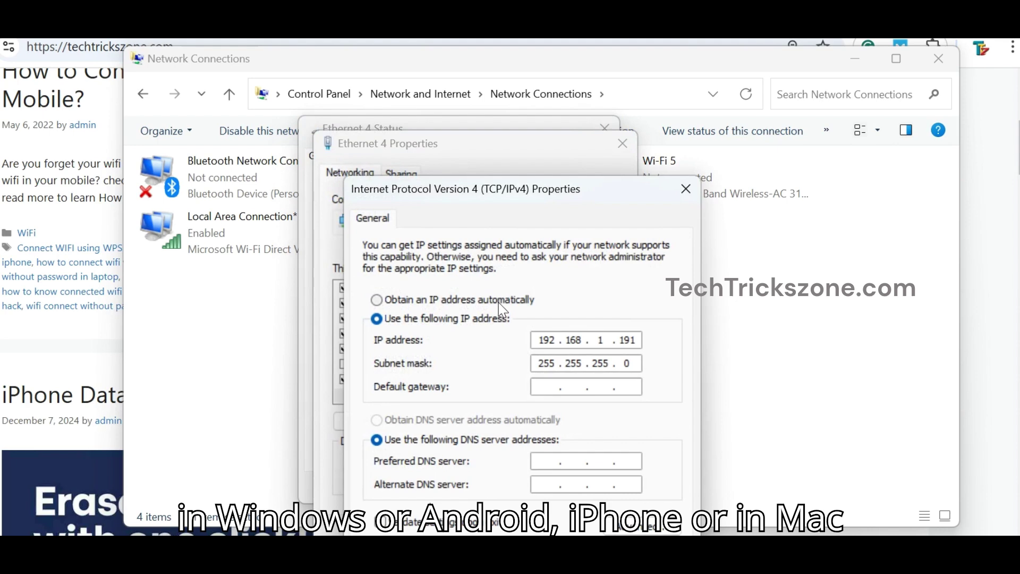
{"action": "left_click", "coordinate": [499, 303]}
{"action": "left_click", "coordinate": [424, 420]}
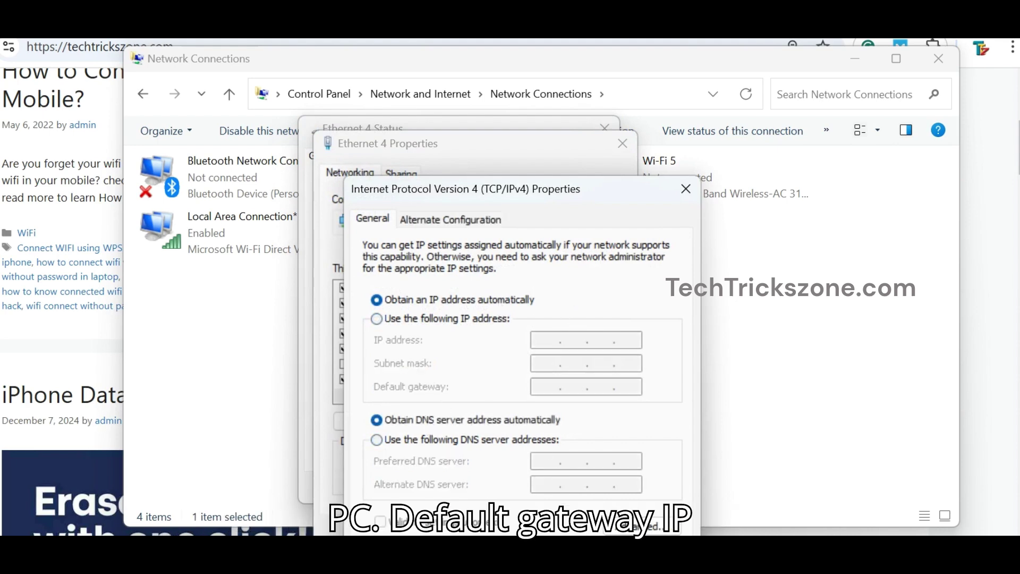
{"action": "left_click", "coordinate": [616, 526]}
{"action": "left_click", "coordinate": [552, 523]}
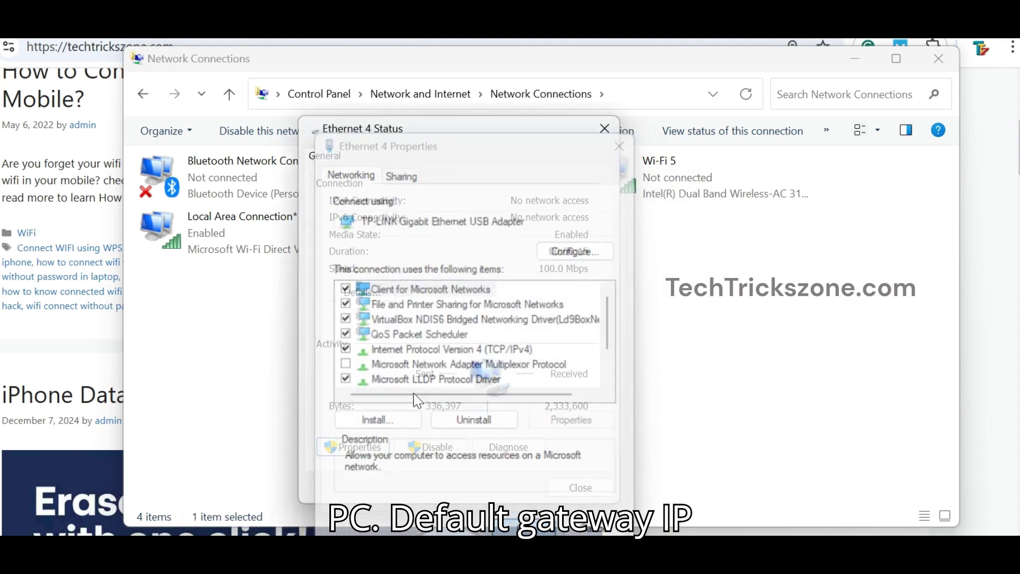
{"action": "left_click", "coordinate": [385, 299]}
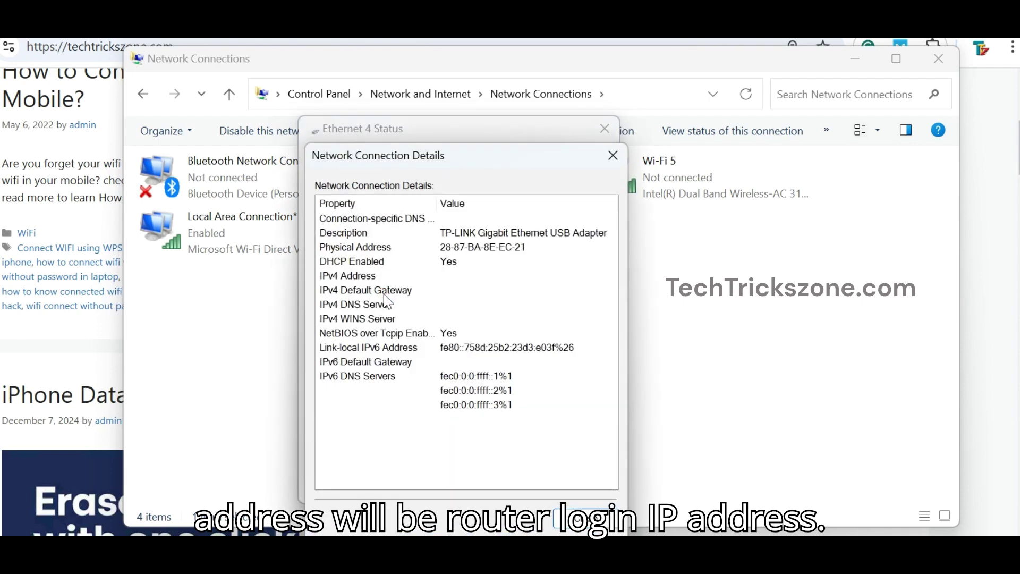
{"action": "left_click", "coordinate": [613, 156]}
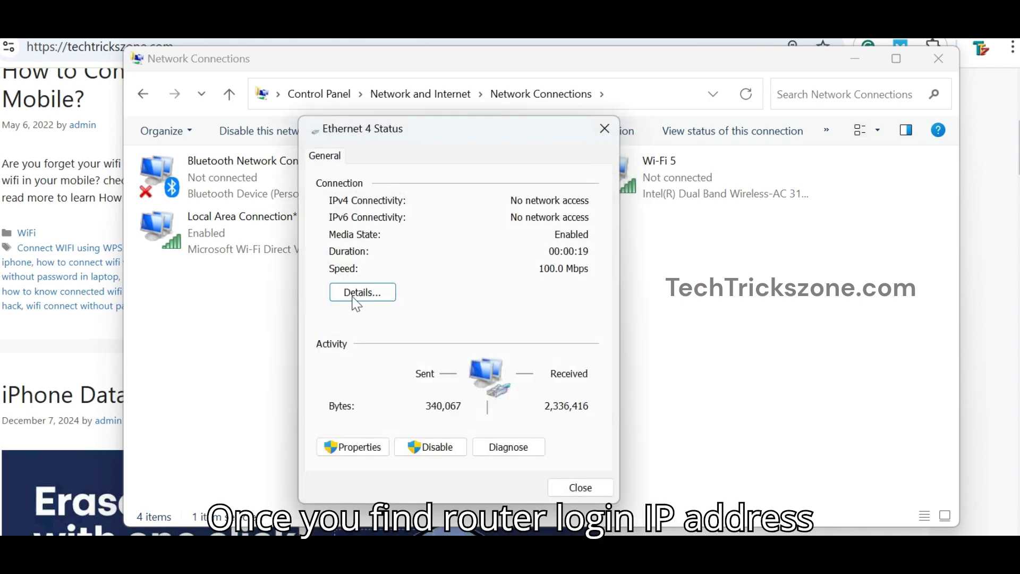
{"action": "left_click", "coordinate": [358, 295]}
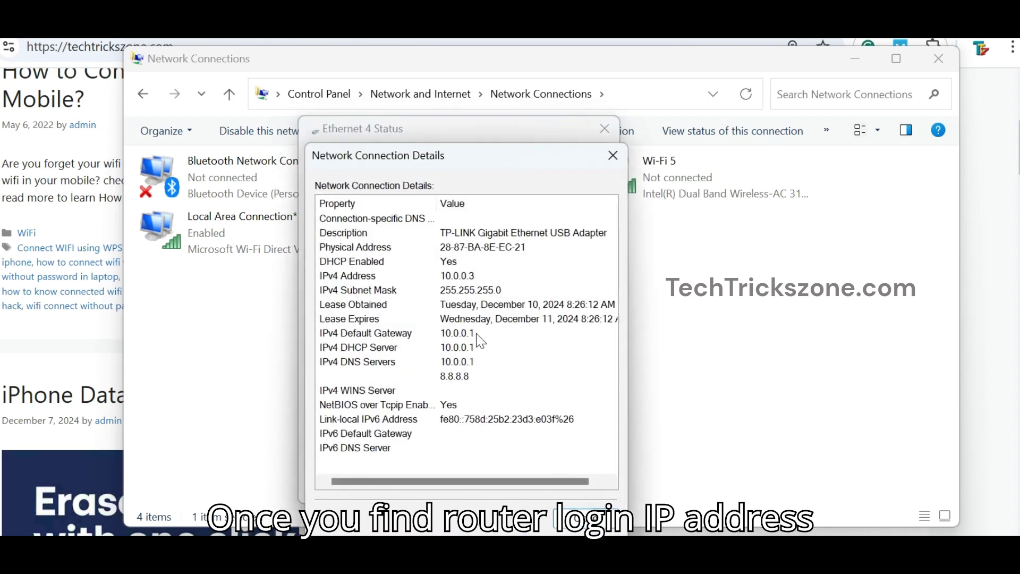
Step: Fill the 10.0.0.1 login form with the saved admin username and retype the admin password
{"action": "left_click", "coordinate": [474, 348]}
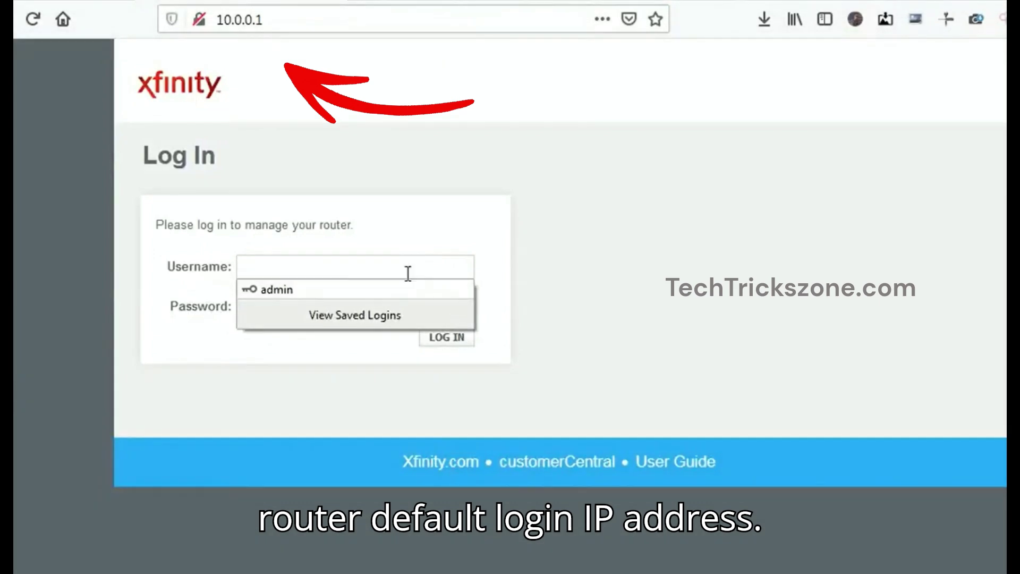
{"action": "left_click", "coordinate": [408, 273]}
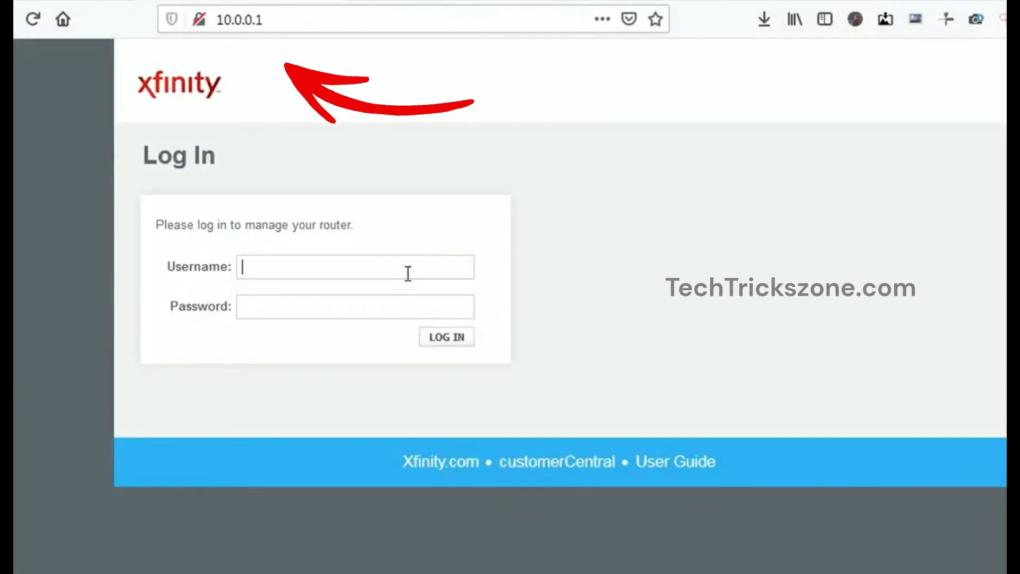
{"action": "left_click", "coordinate": [407, 274]}
{"action": "left_click", "coordinate": [401, 290]}
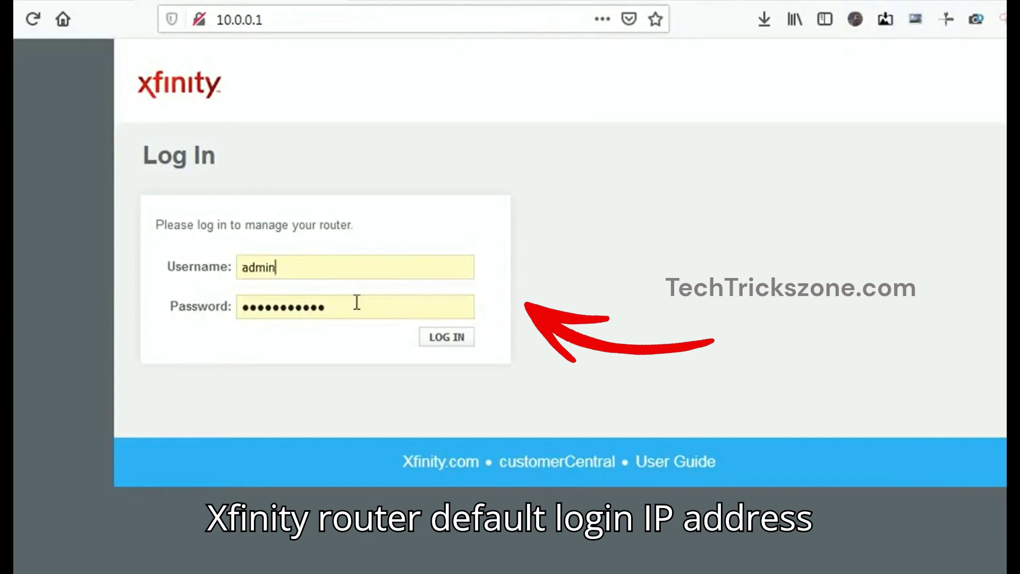
{"action": "key", "text": "Tab"}
{"action": "key", "text": "BackSpace"}
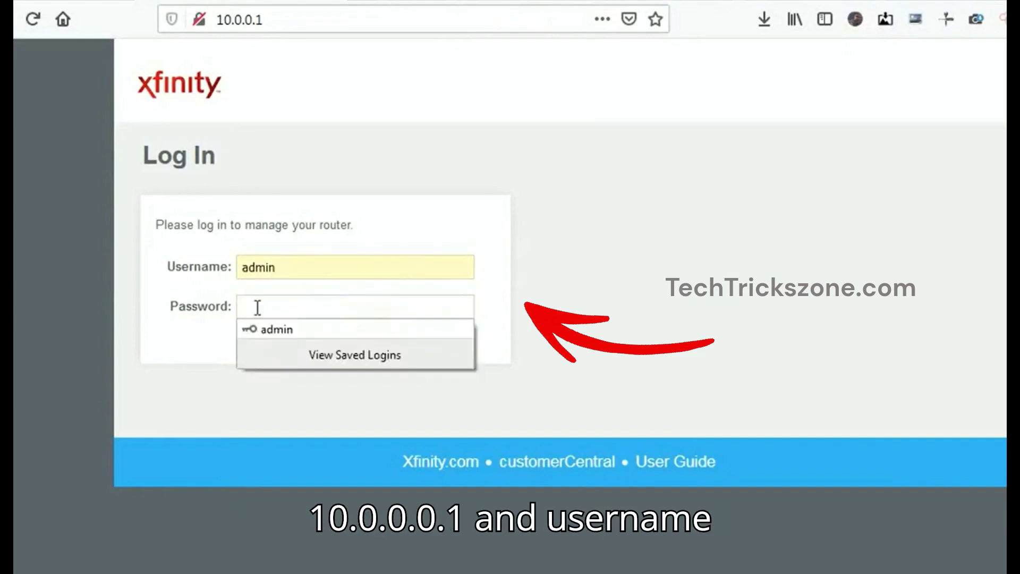
{"action": "left_click", "coordinate": [414, 301]}
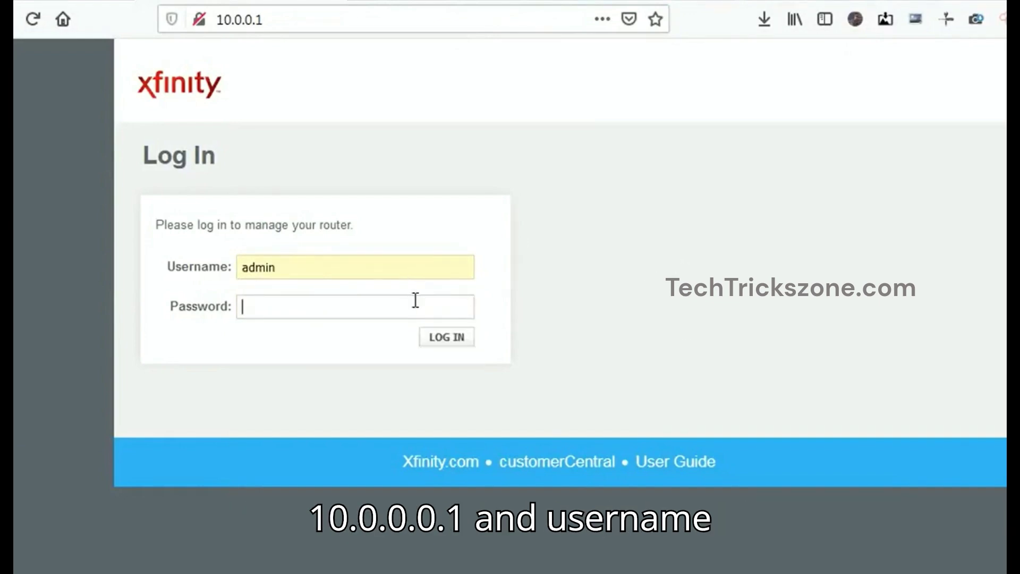
{"action": "left_click", "coordinate": [452, 297]}
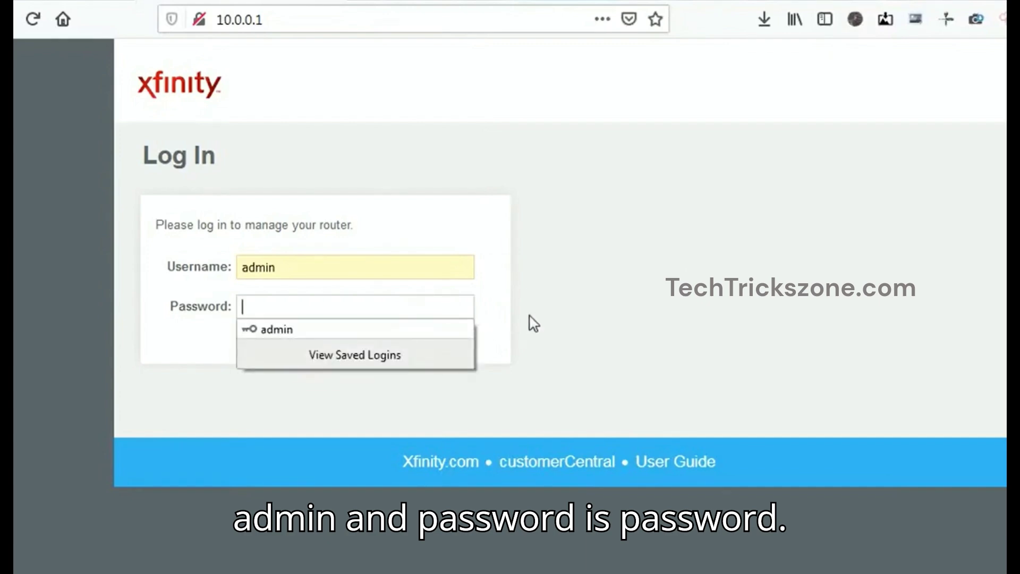
{"action": "left_click", "coordinate": [429, 300]}
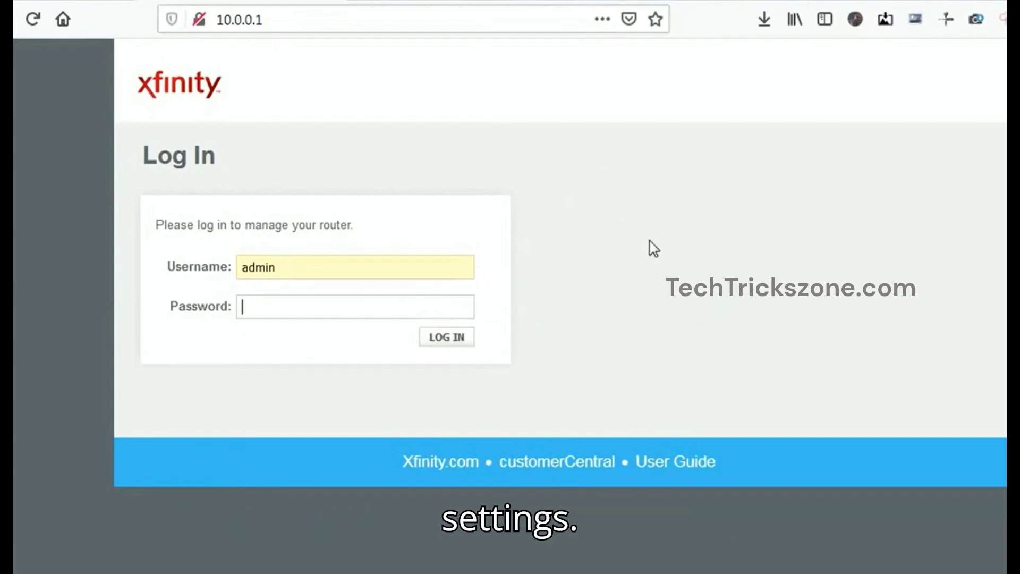
{"action": "type", "text": "password"}
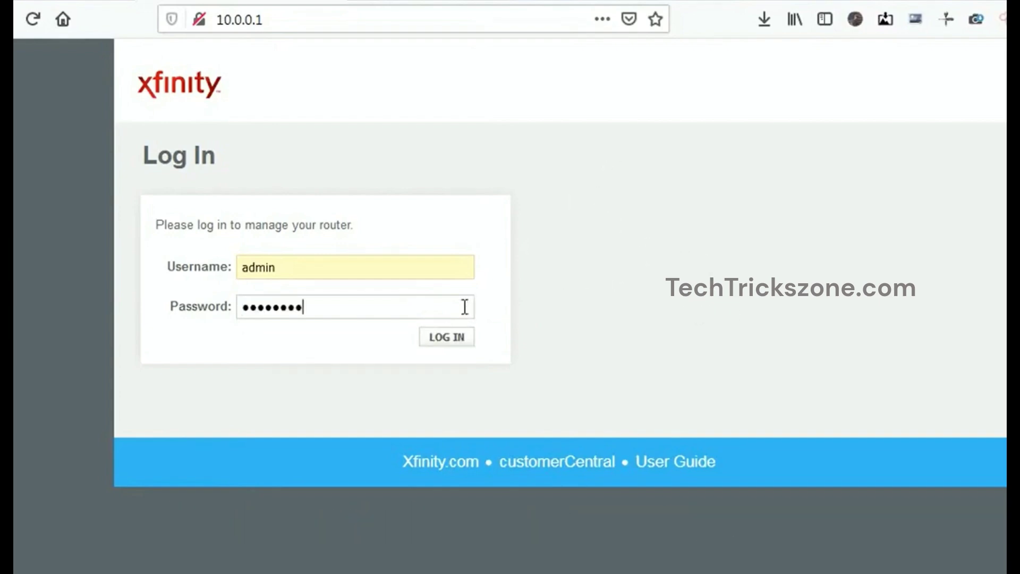
Step: Log in, paste the new admin password into both fields, and save it
{"action": "left_click", "coordinate": [457, 340]}
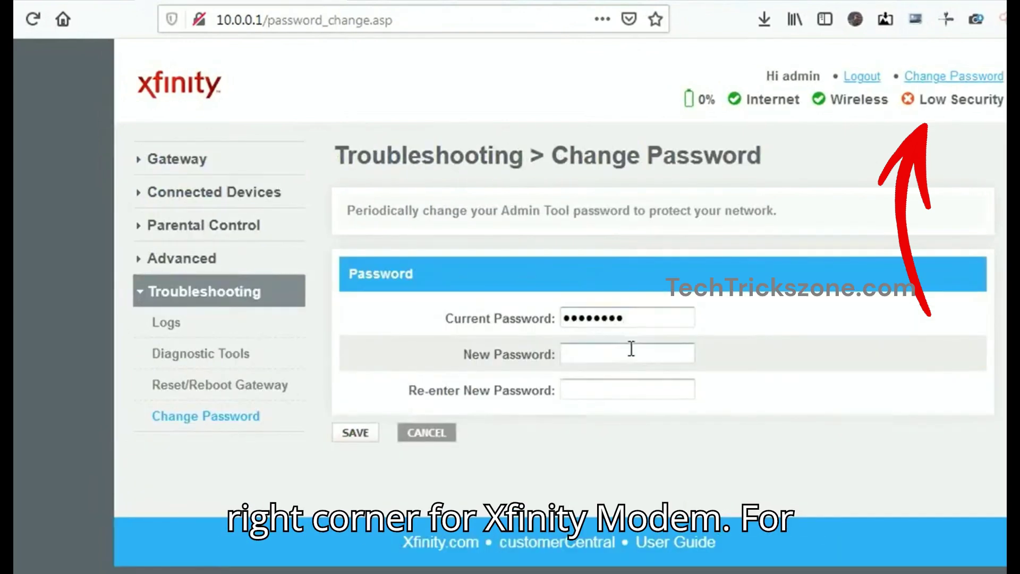
{"action": "left_click", "coordinate": [631, 348]}
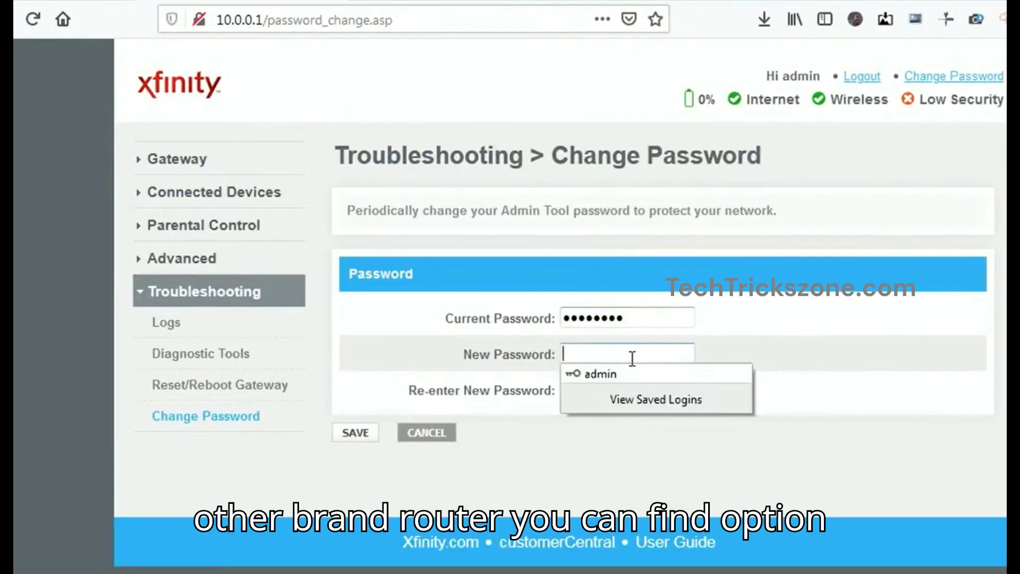
{"action": "left_click", "coordinate": [630, 357]}
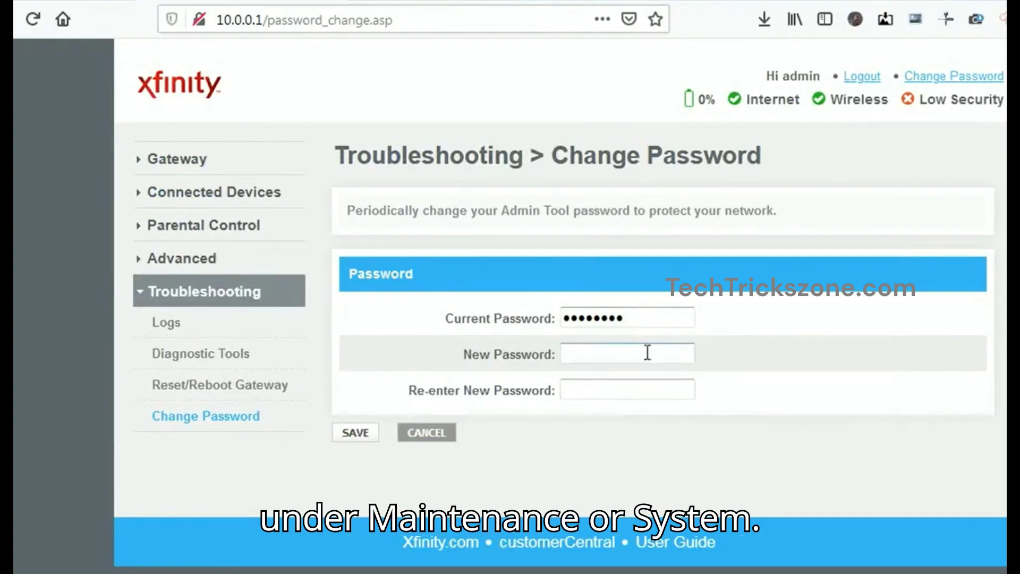
{"action": "key", "text": "ctrl+v"}
{"action": "left_click", "coordinate": [605, 386]}
{"action": "key", "text": "ctrl+v"}
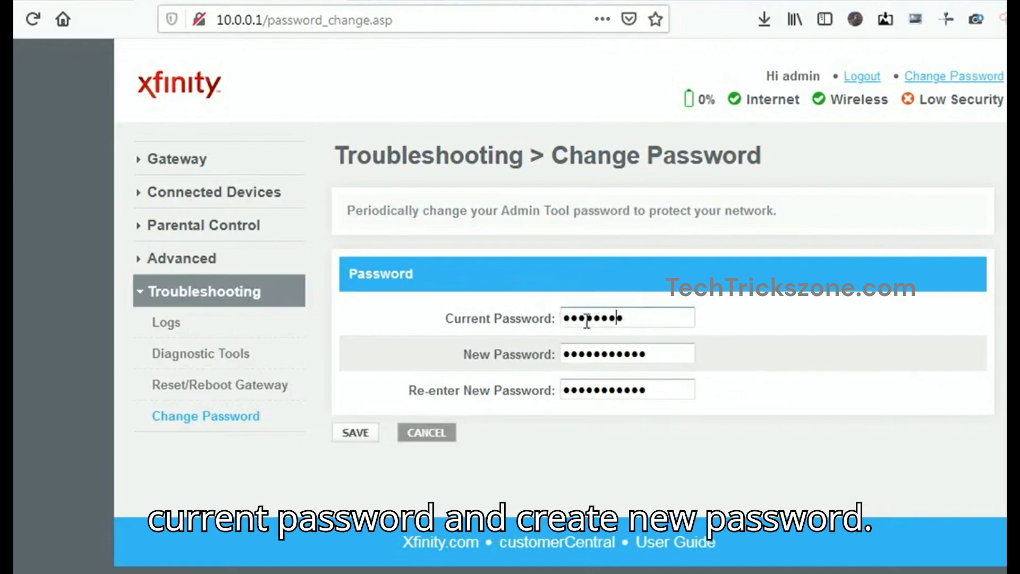
{"action": "left_click", "coordinate": [566, 346]}
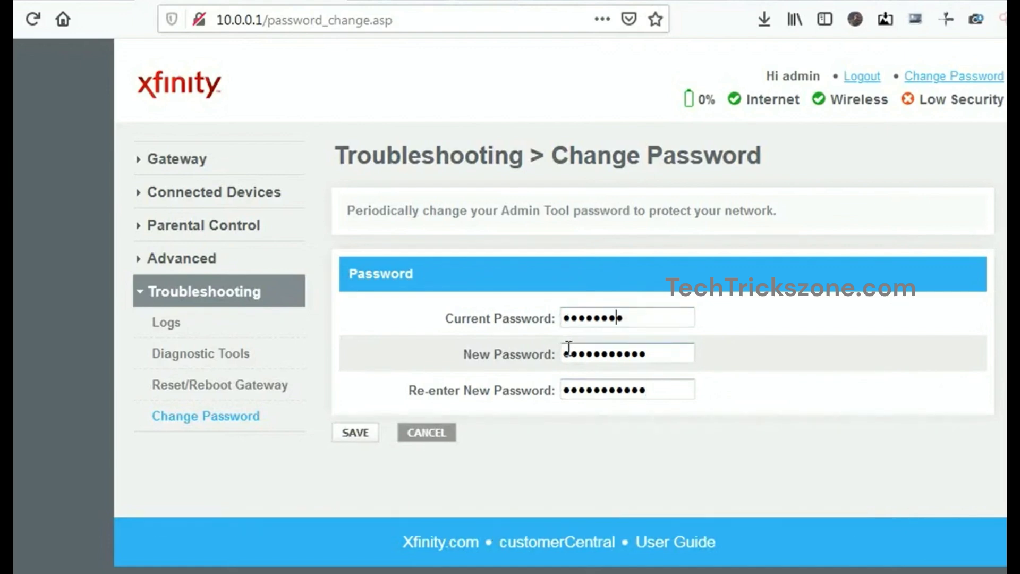
{"action": "left_click", "coordinate": [568, 348]}
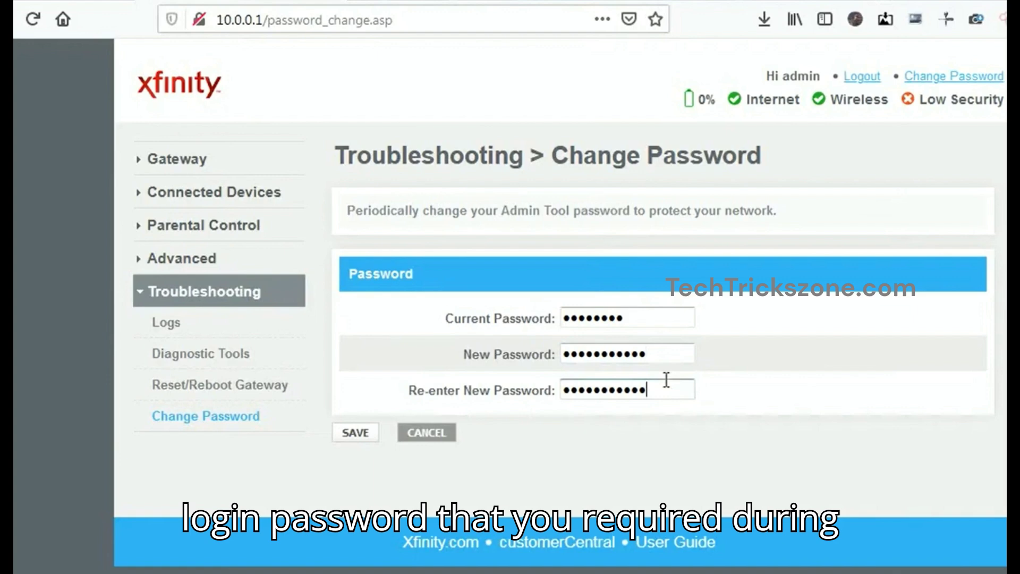
{"action": "left_click", "coordinate": [364, 436]}
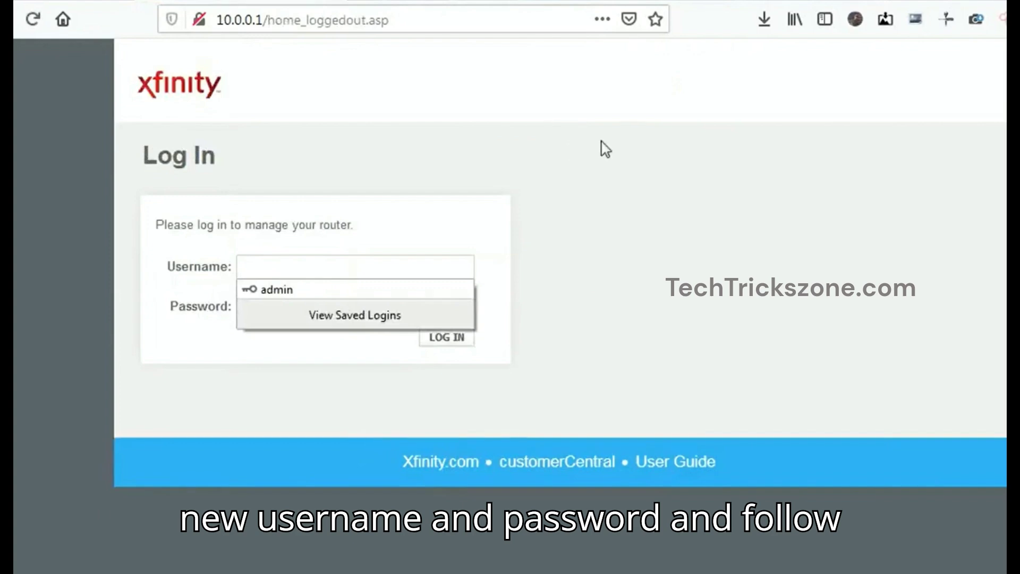
Step: Sign back in to the router using the saved admin credentials
{"action": "left_click", "coordinate": [567, 181]}
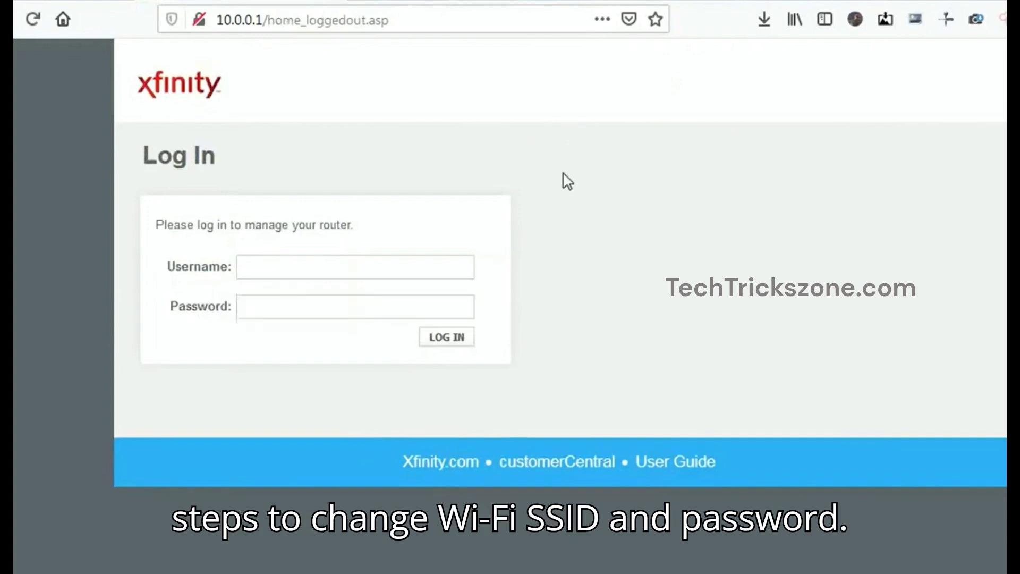
{"action": "left_click", "coordinate": [382, 270]}
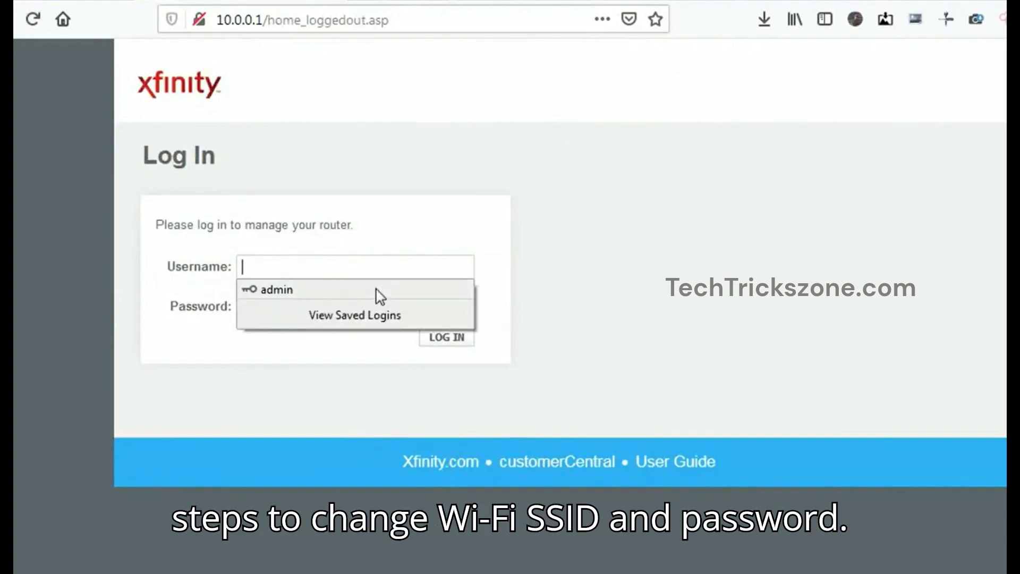
{"action": "left_click", "coordinate": [380, 289]}
{"action": "left_click", "coordinate": [448, 339]}
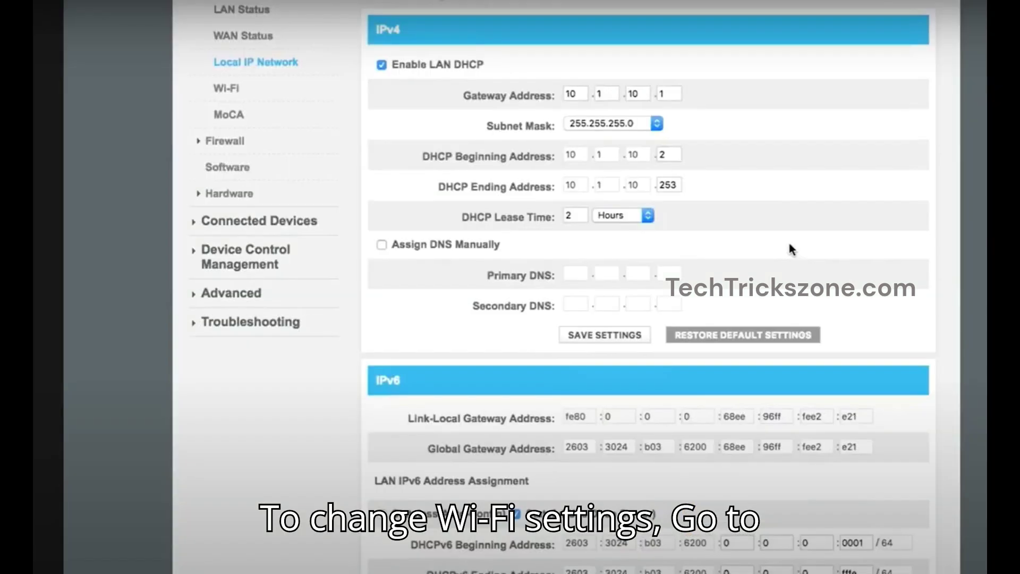
Step: Go to Gateway > Connection > Wi-Fi to view the 2.4GHz and 5GHz networks
{"action": "scroll", "coordinate": [788, 240], "scroll_direction": "down", "scroll_amount": 5}
{"action": "scroll", "coordinate": [788, 243], "scroll_direction": "down", "scroll_amount": 1}
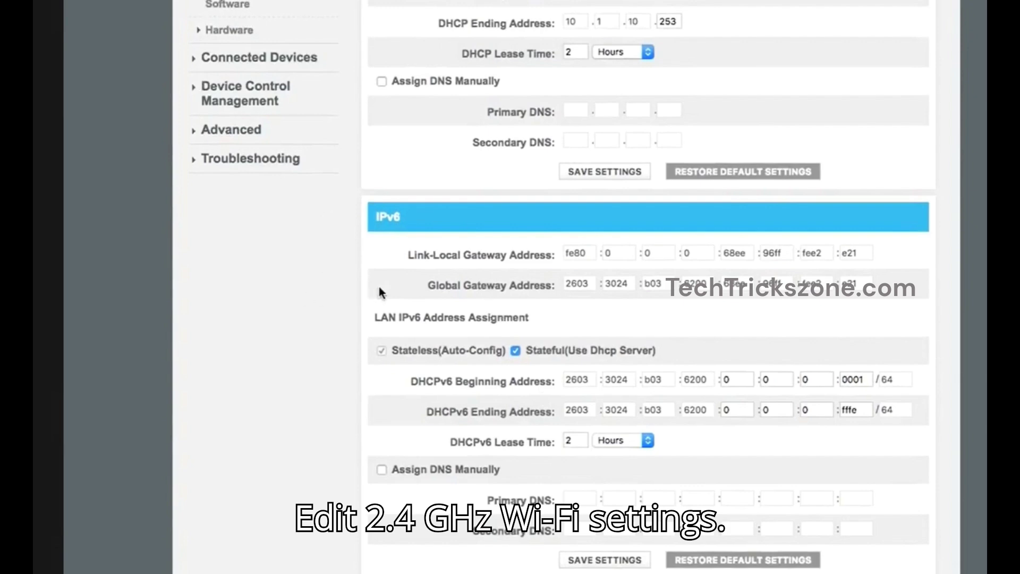
{"action": "scroll", "coordinate": [379, 291], "scroll_direction": "up", "scroll_amount": 10}
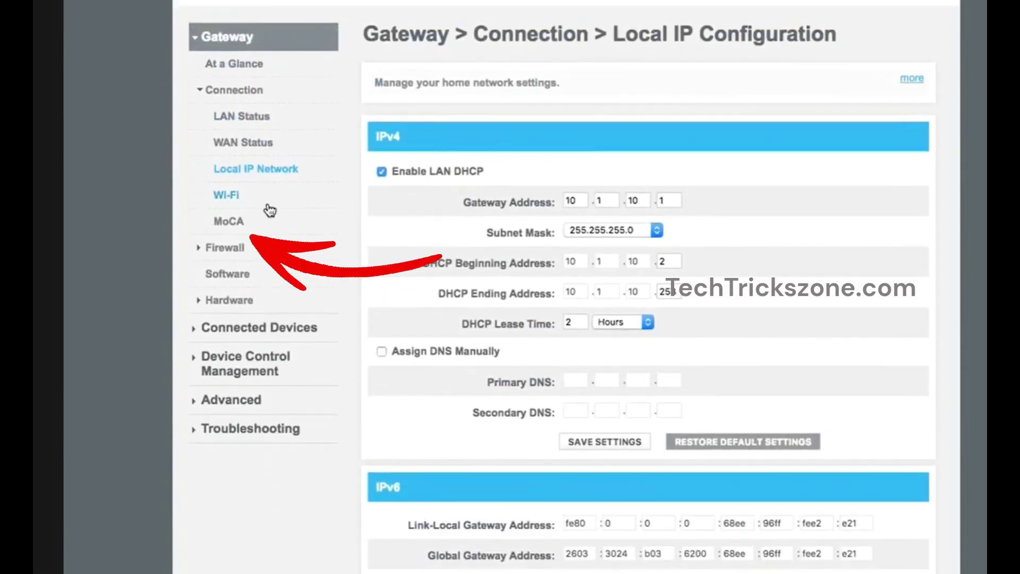
{"action": "left_click", "coordinate": [228, 196]}
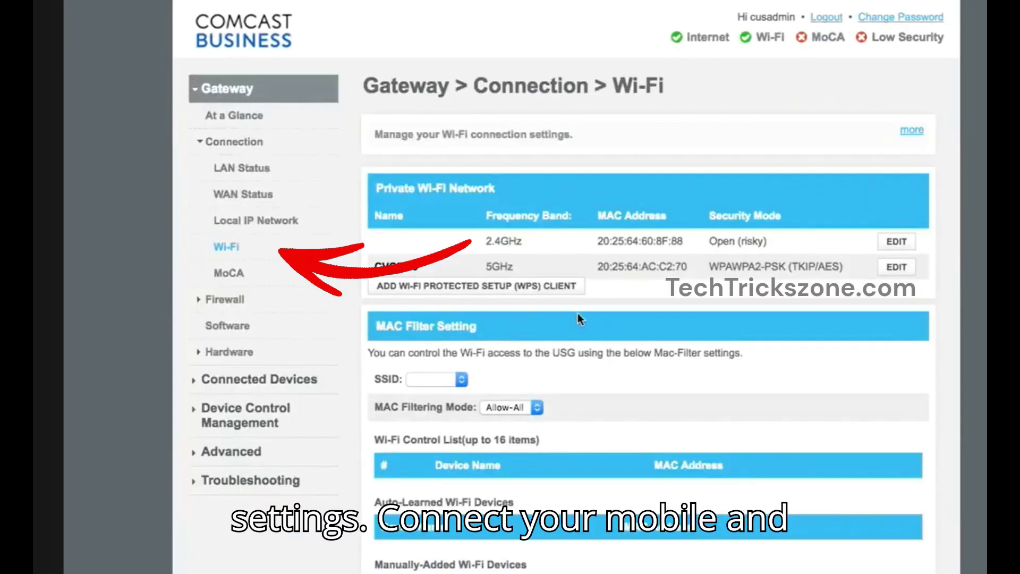
{"action": "scroll", "coordinate": [667, 310], "scroll_direction": "down", "scroll_amount": 1}
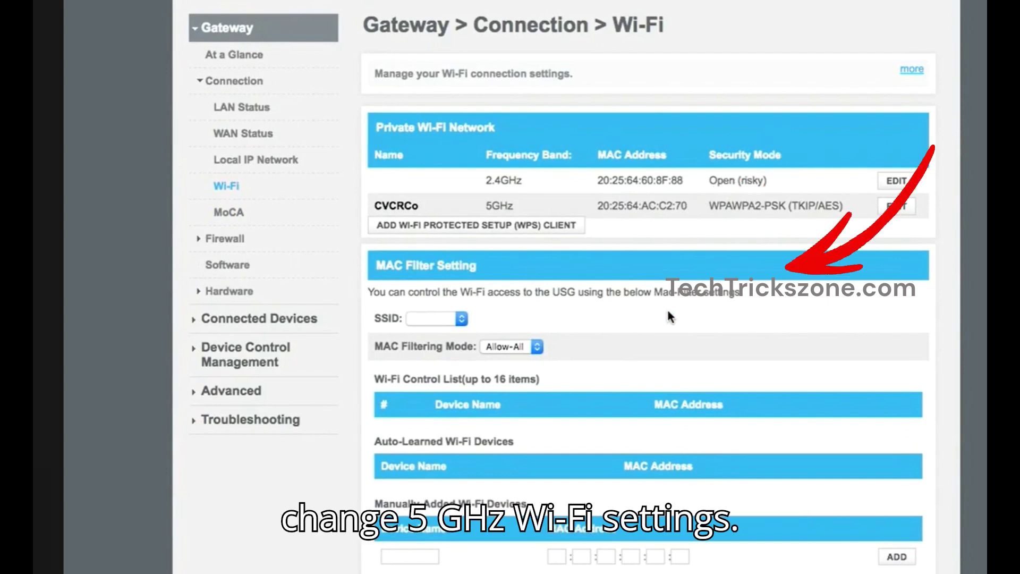
{"action": "left_click", "coordinate": [894, 183]}
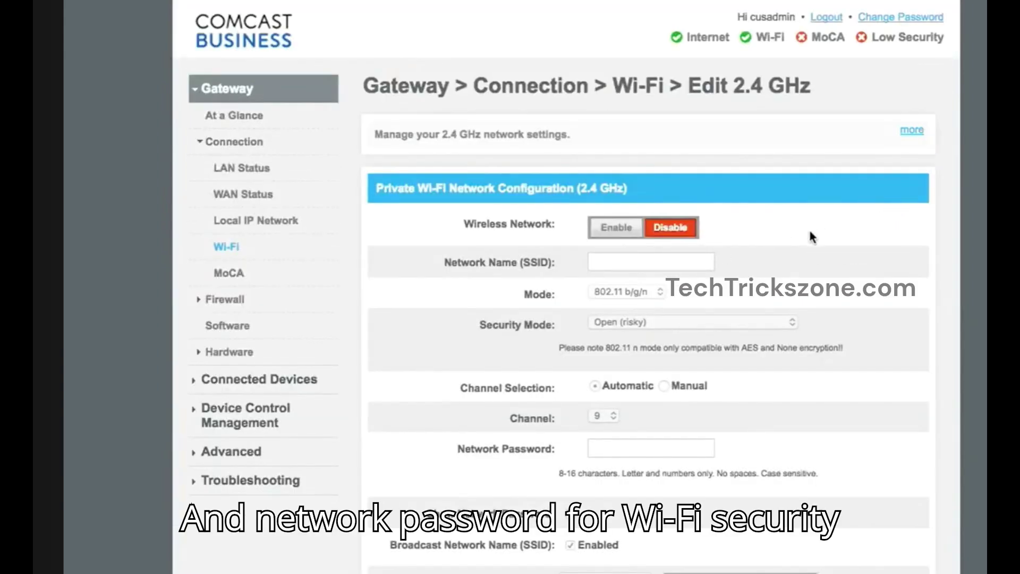
{"action": "scroll", "coordinate": [810, 231], "scroll_direction": "down", "scroll_amount": 1}
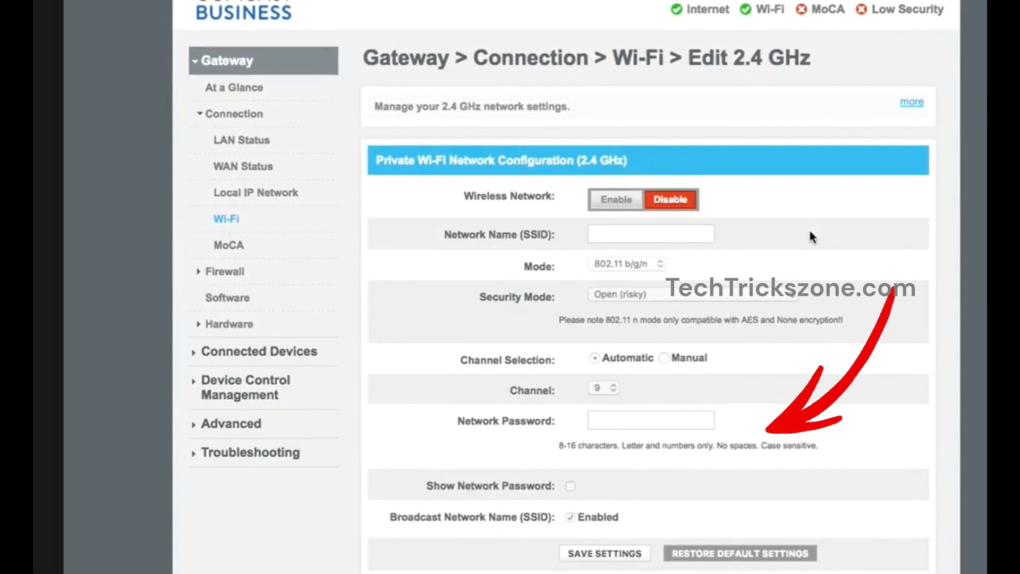
{"action": "left_click", "coordinate": [911, 101]}
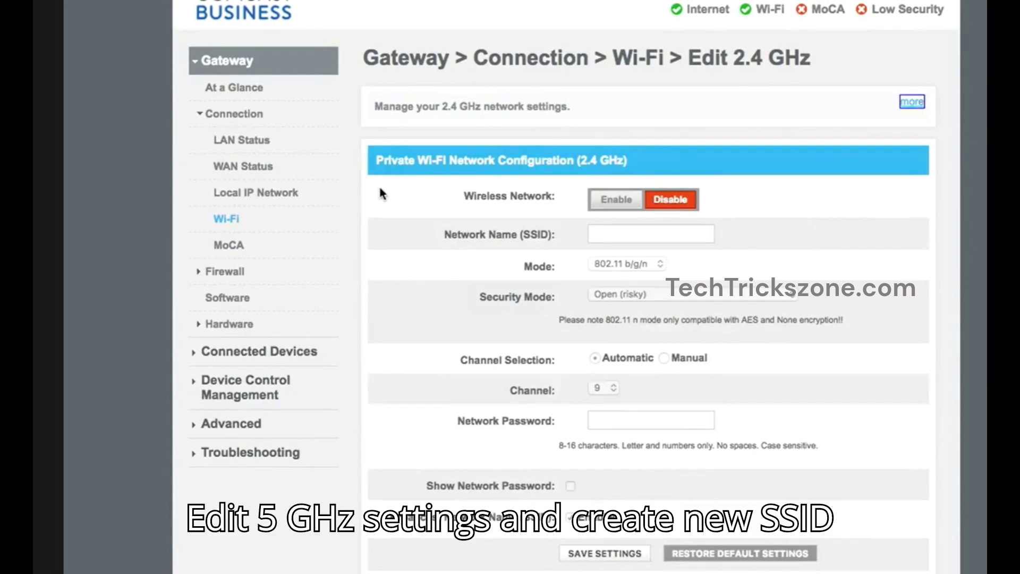
{"action": "left_click", "coordinate": [227, 222]}
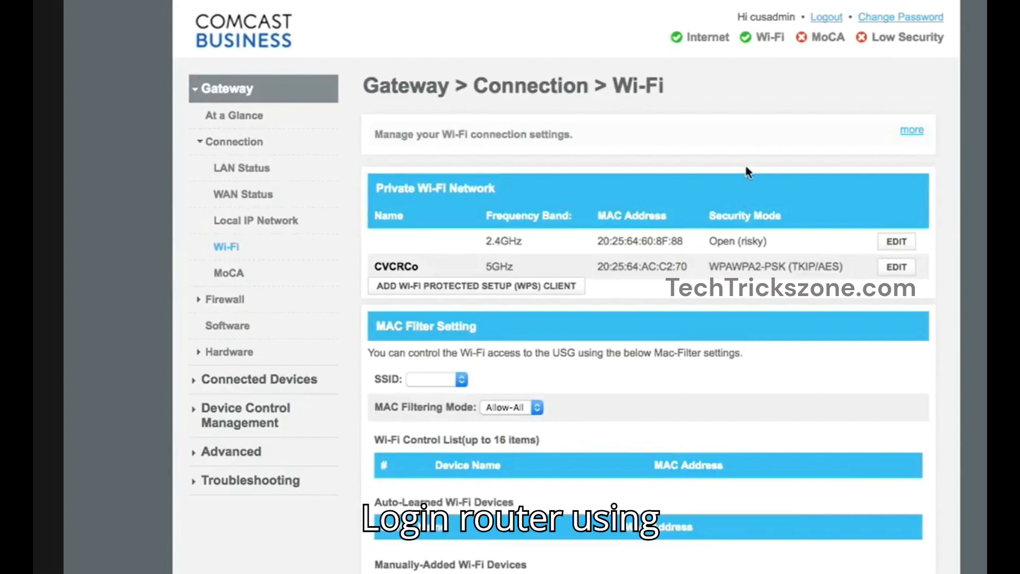
Step: Open Edit 5 GHz for the CVCRCo network to view its SSID, security and password
{"action": "left_click", "coordinate": [893, 270]}
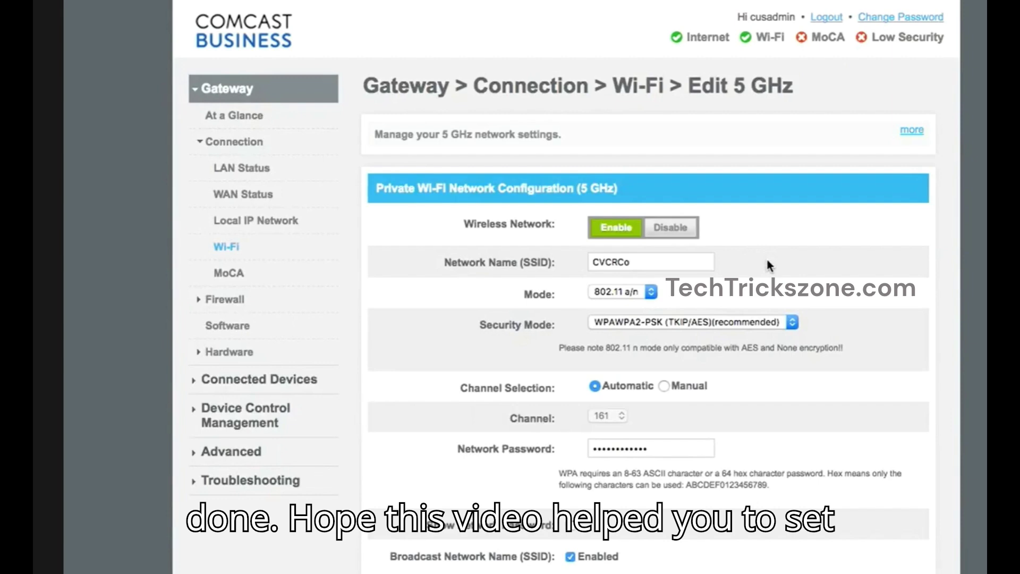
{"action": "scroll", "coordinate": [766, 261], "scroll_direction": "down", "scroll_amount": 2}
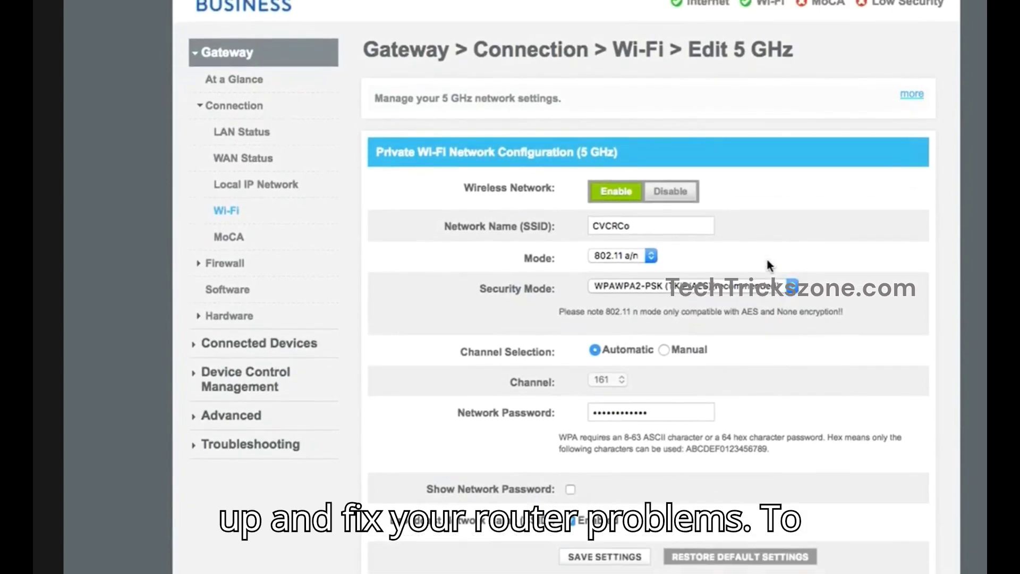